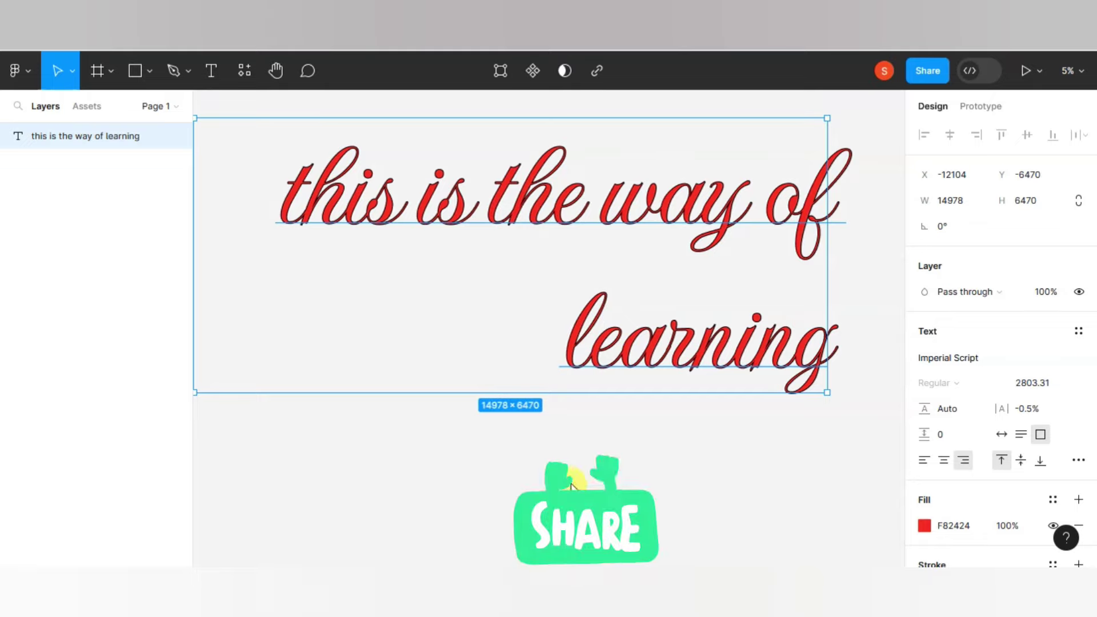
# Step: Open the full Type settings for the red Imperial Script text 'this is the way of learning'
pyautogui.click(1078, 460)
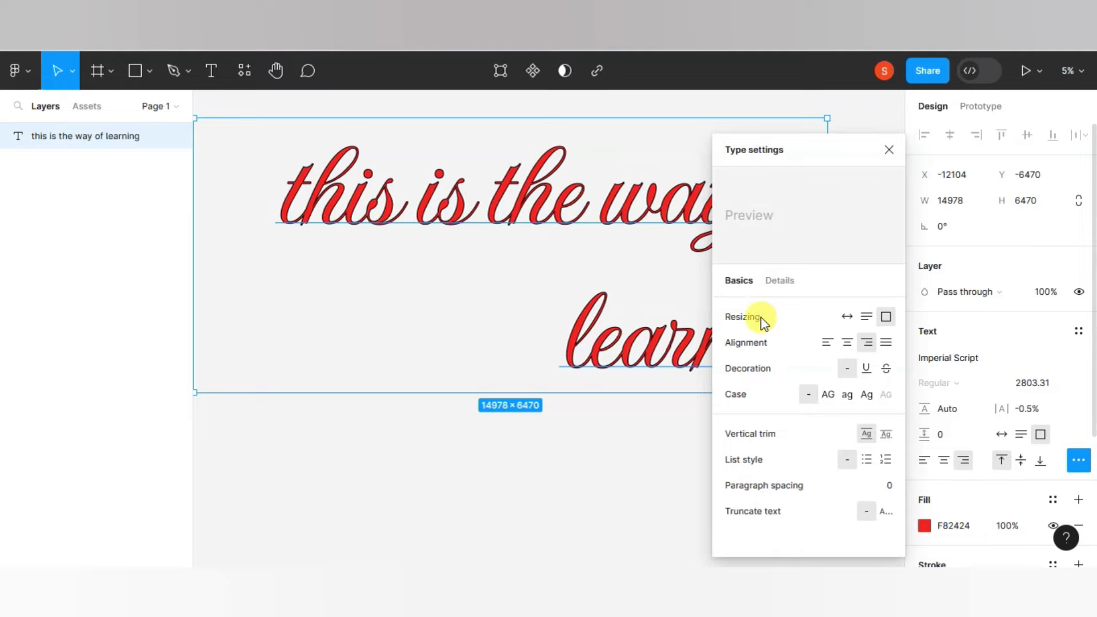
pyautogui.click(829, 395)
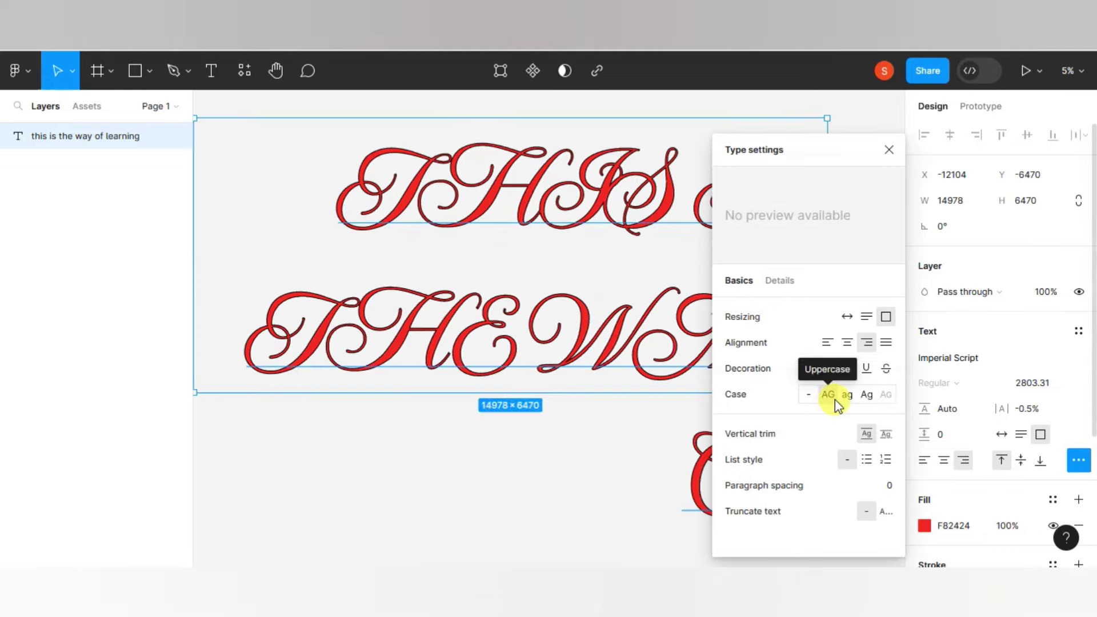
pyautogui.click(847, 395)
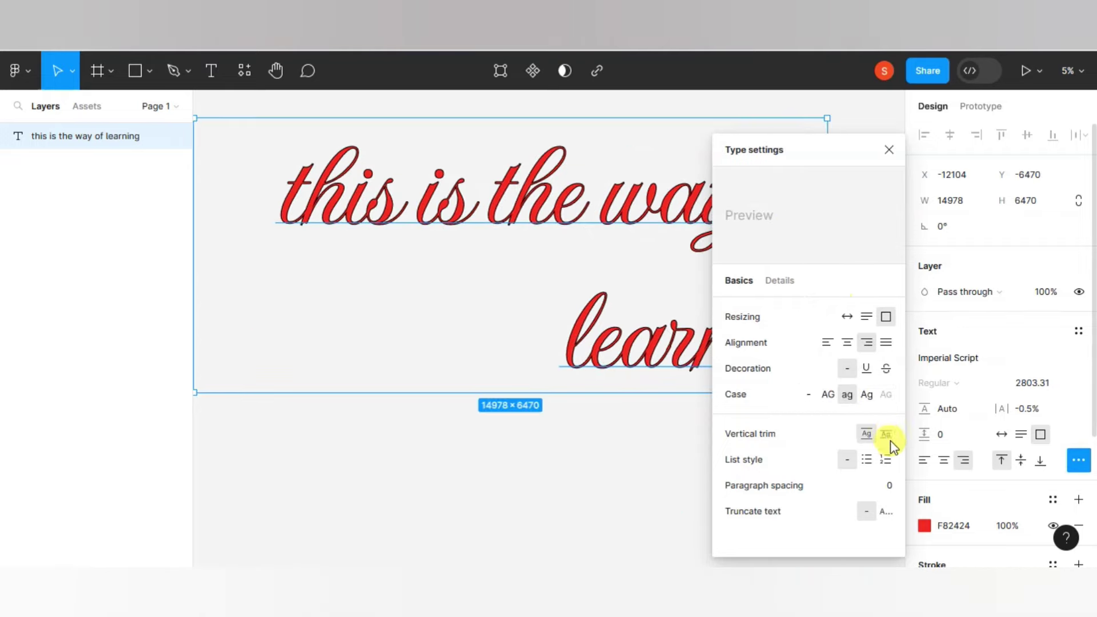
pyautogui.click(872, 398)
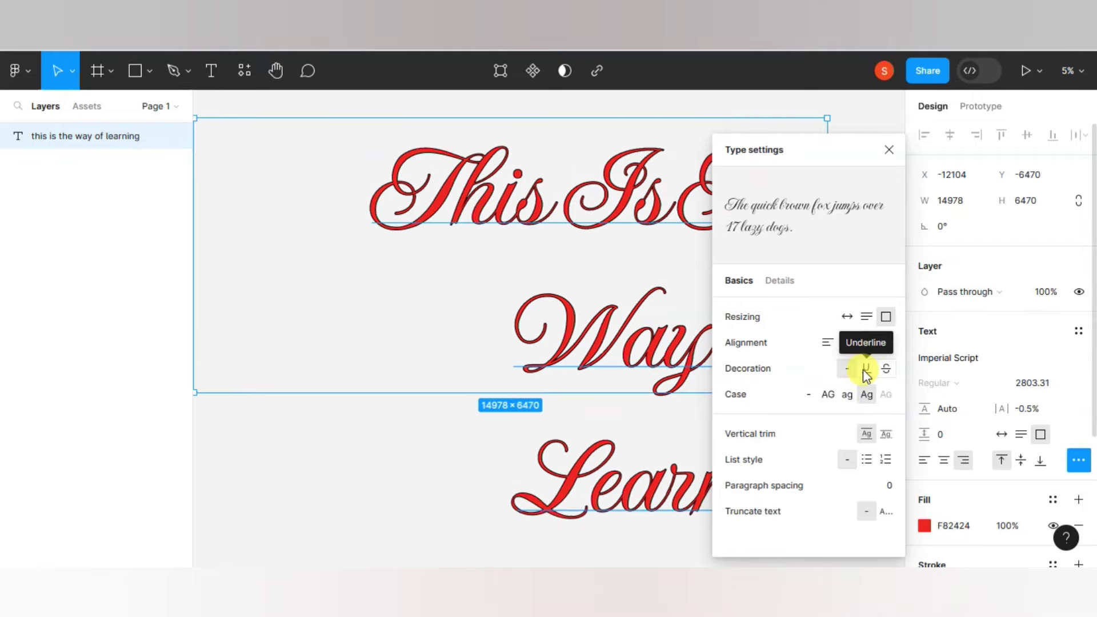
pyautogui.click(864, 369)
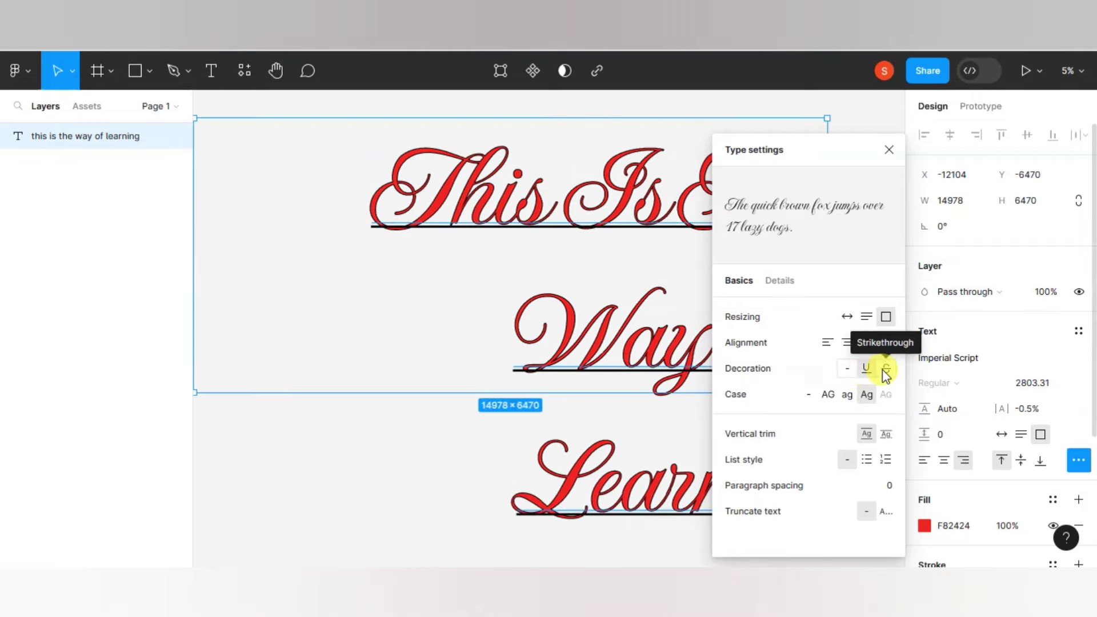
pyautogui.click(886, 370)
pyautogui.click(885, 372)
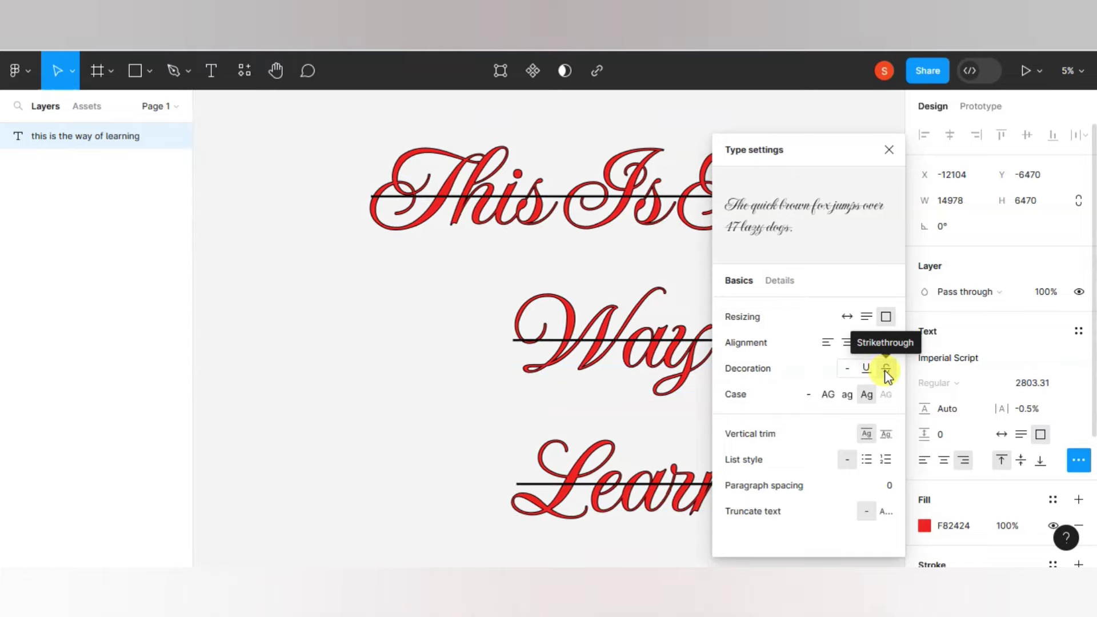
pyautogui.click(848, 371)
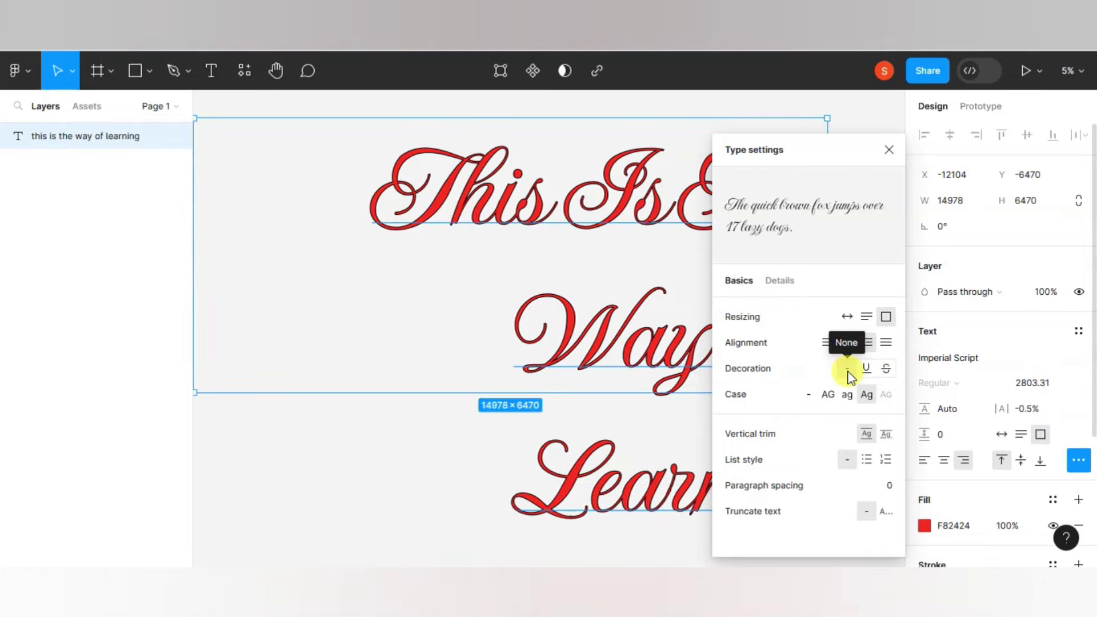
pyautogui.click(811, 396)
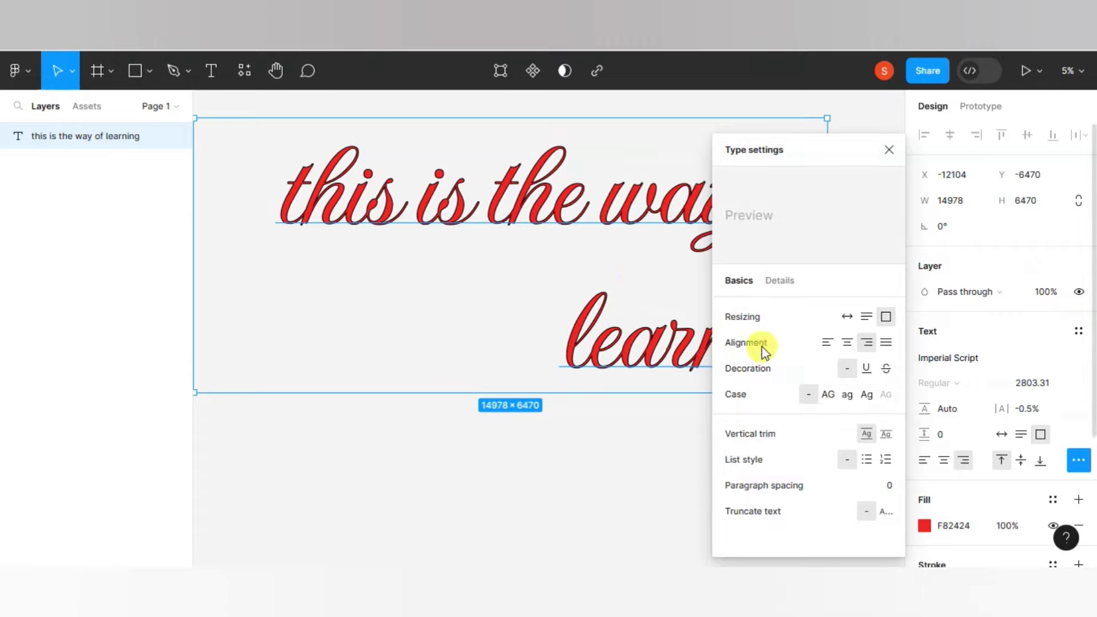
# Step: Try left, other and justified alignments, ending with the text centered
pyautogui.click(827, 342)
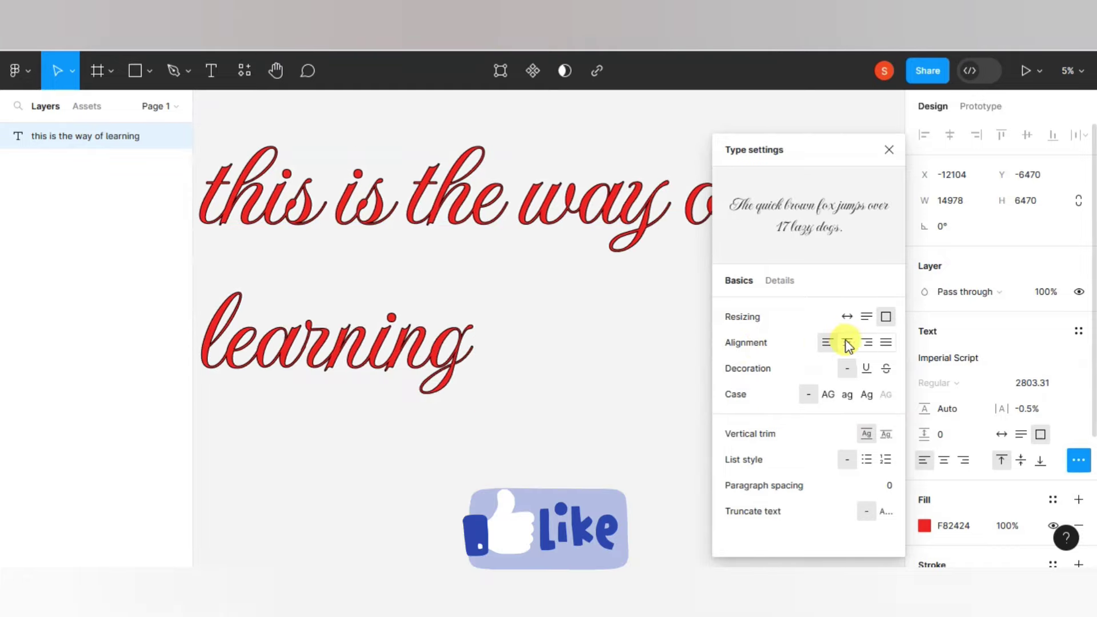
pyautogui.click(847, 342)
pyautogui.click(866, 342)
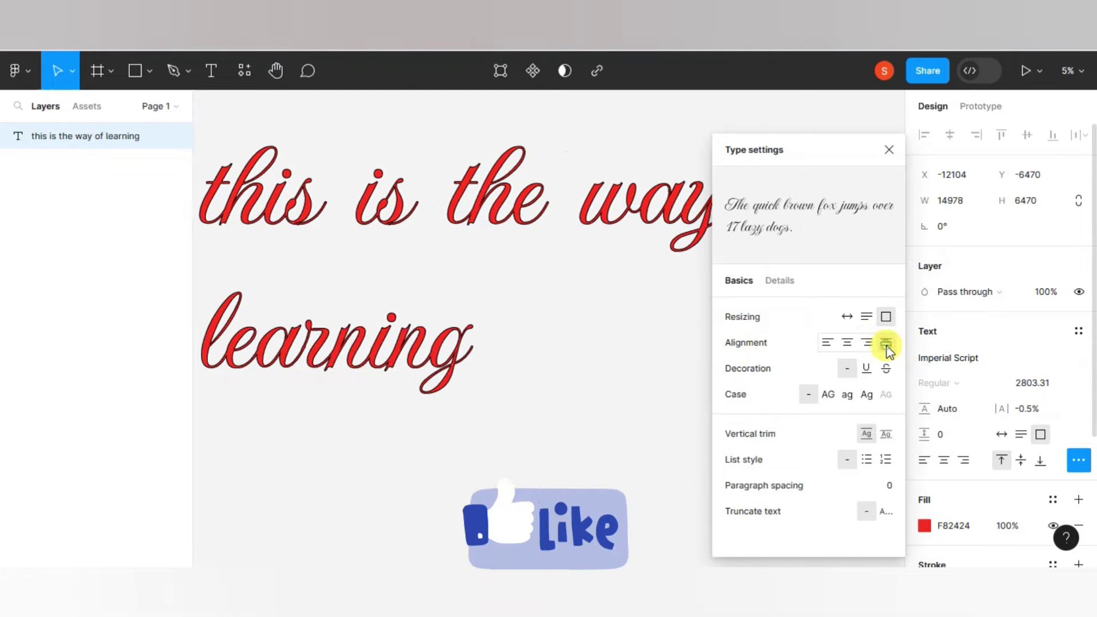
pyautogui.click(847, 342)
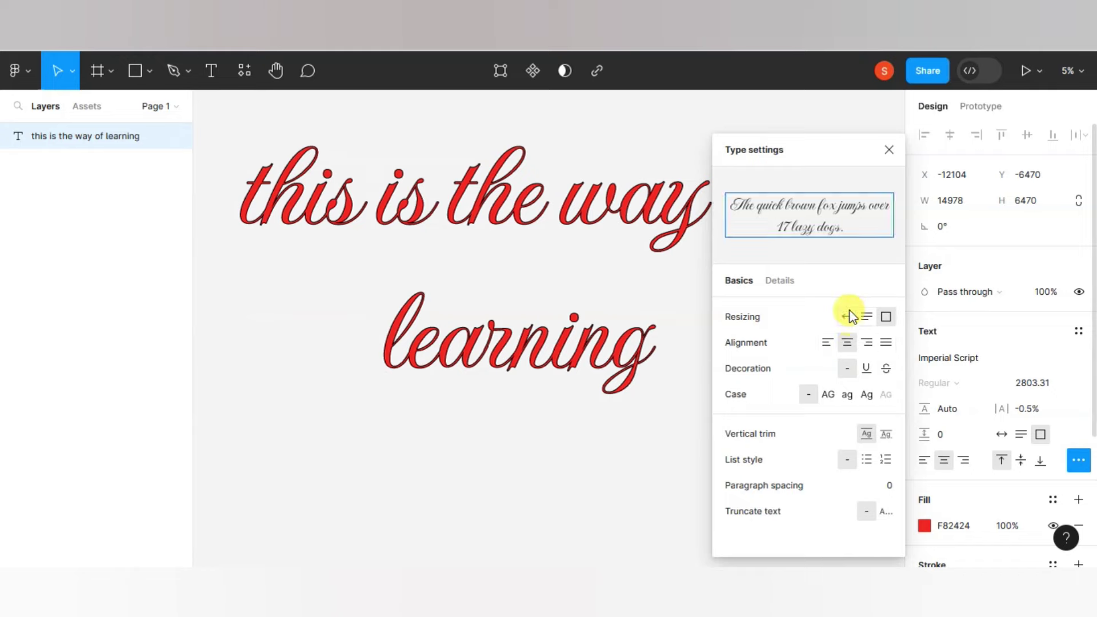
# Step: Try Auto width and Auto height resizing, ending on Fixed size
pyautogui.click(848, 316)
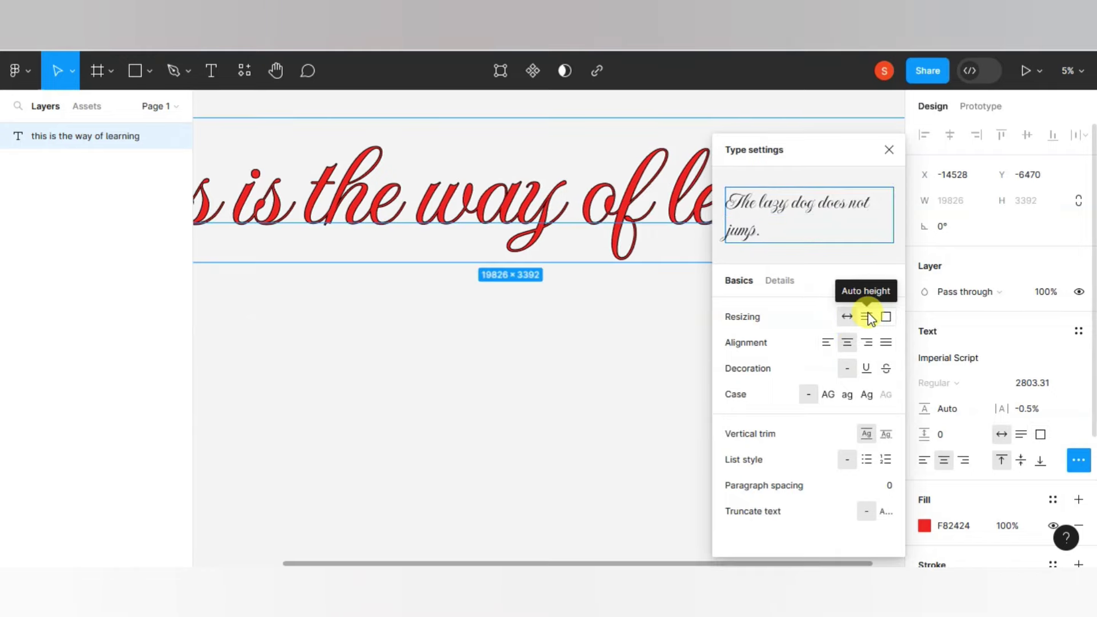
pyautogui.click(866, 315)
pyautogui.click(887, 318)
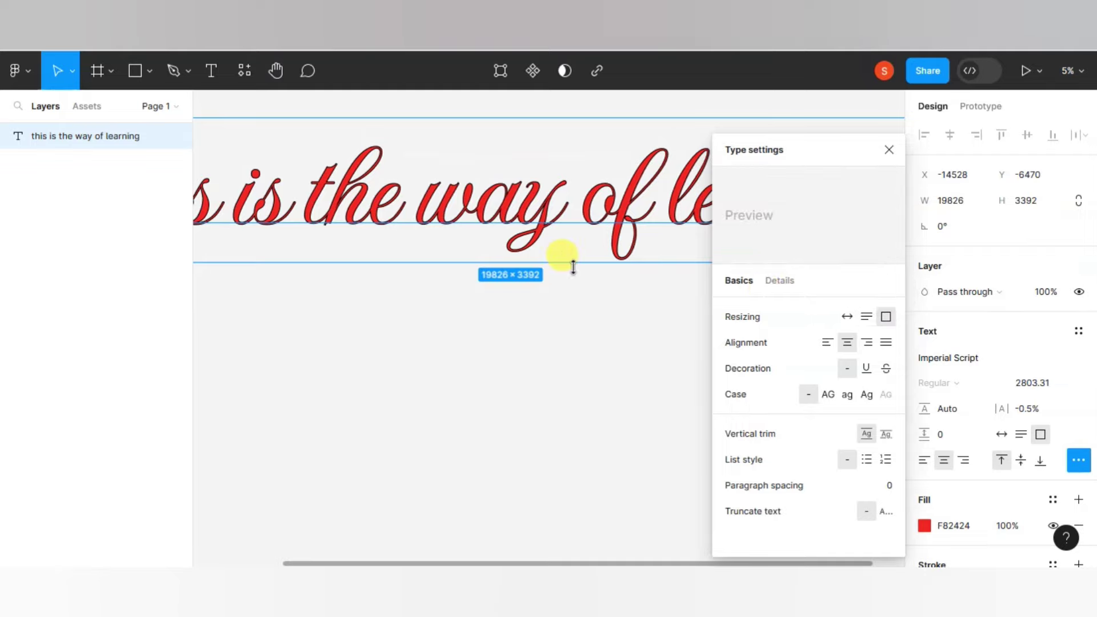
# Step: Adjust the box edge, set resizing to Auto width, apply Bulleted list and check list spacing
pyautogui.moveTo(573, 265); pyautogui.dragTo(578, 266)
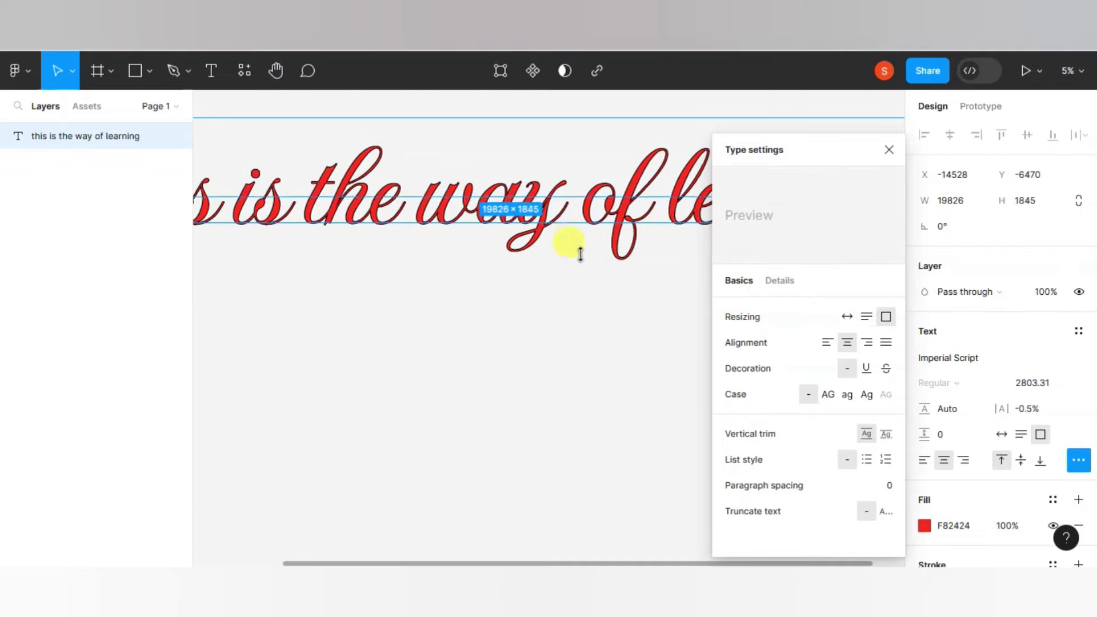
pyautogui.click(840, 319)
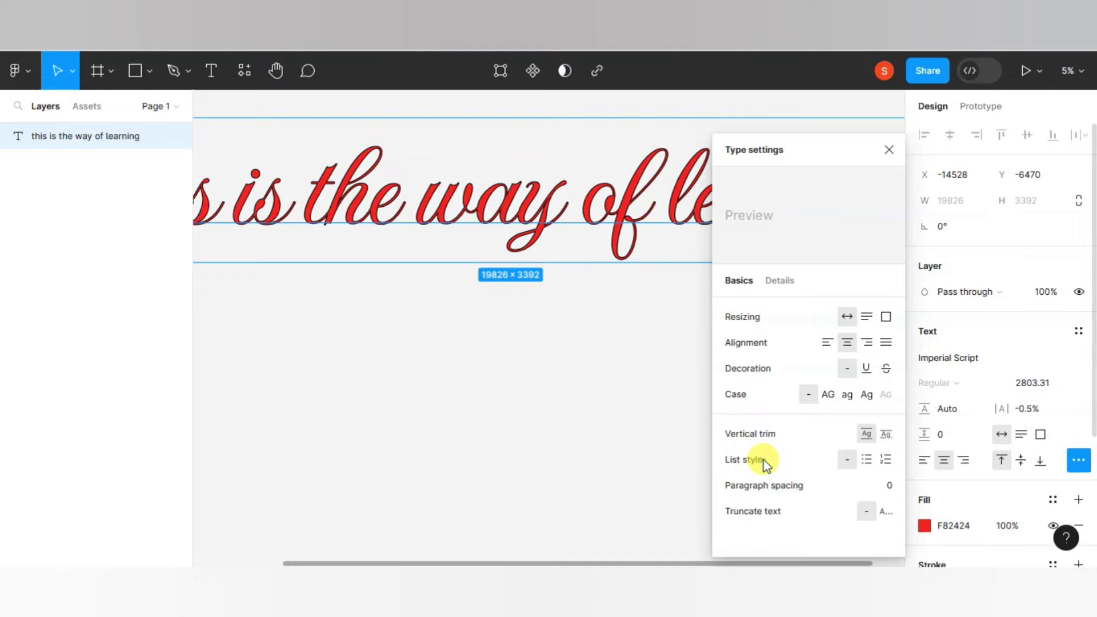
pyautogui.click(865, 460)
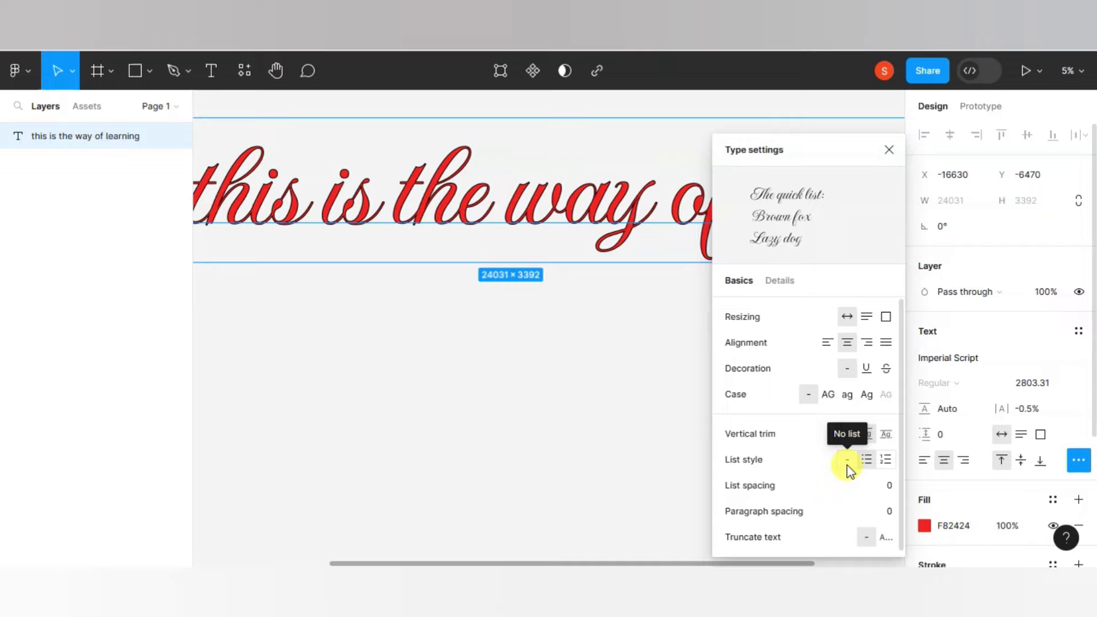
pyautogui.click(888, 487)
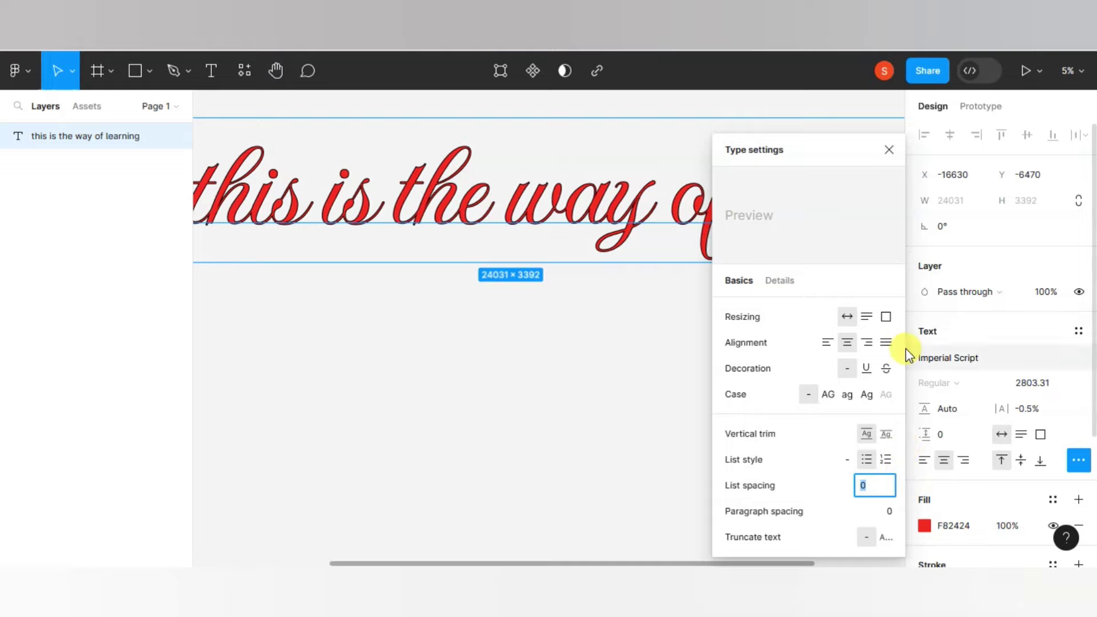
pyautogui.click(787, 280)
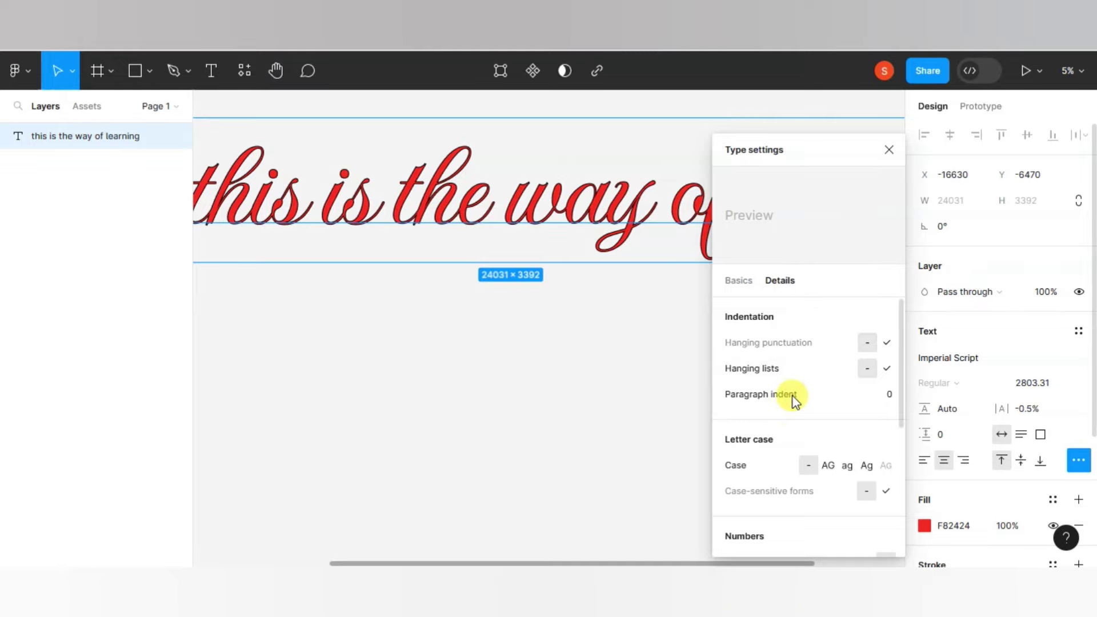
# Step: Try Uppercase then Lowercase letter case, and set numbers to old-style figures
pyautogui.click(826, 464)
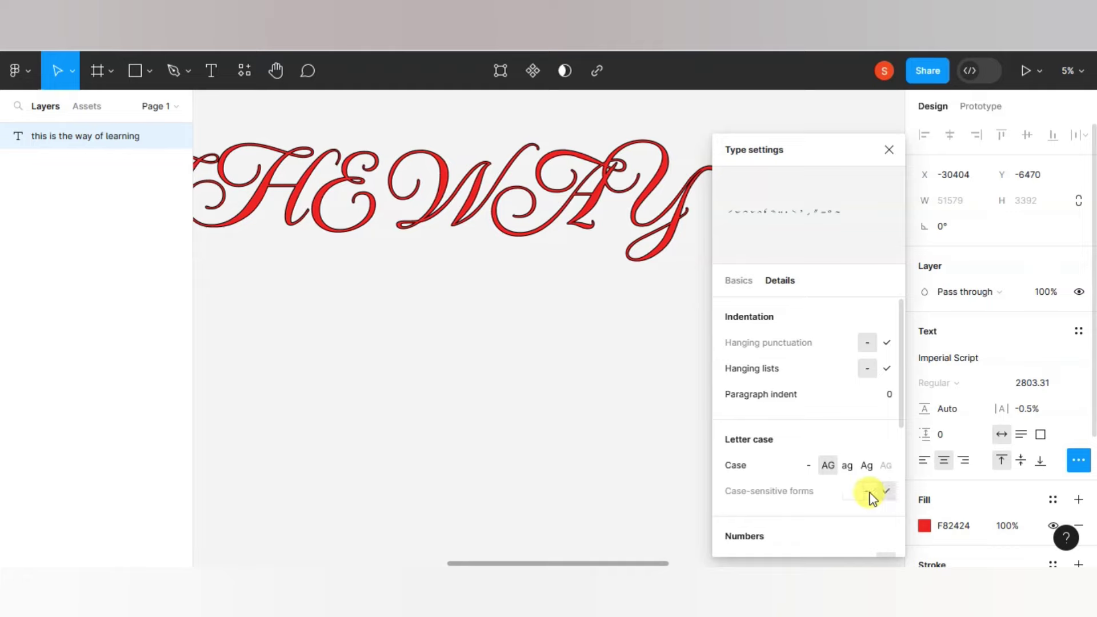
pyautogui.click(845, 467)
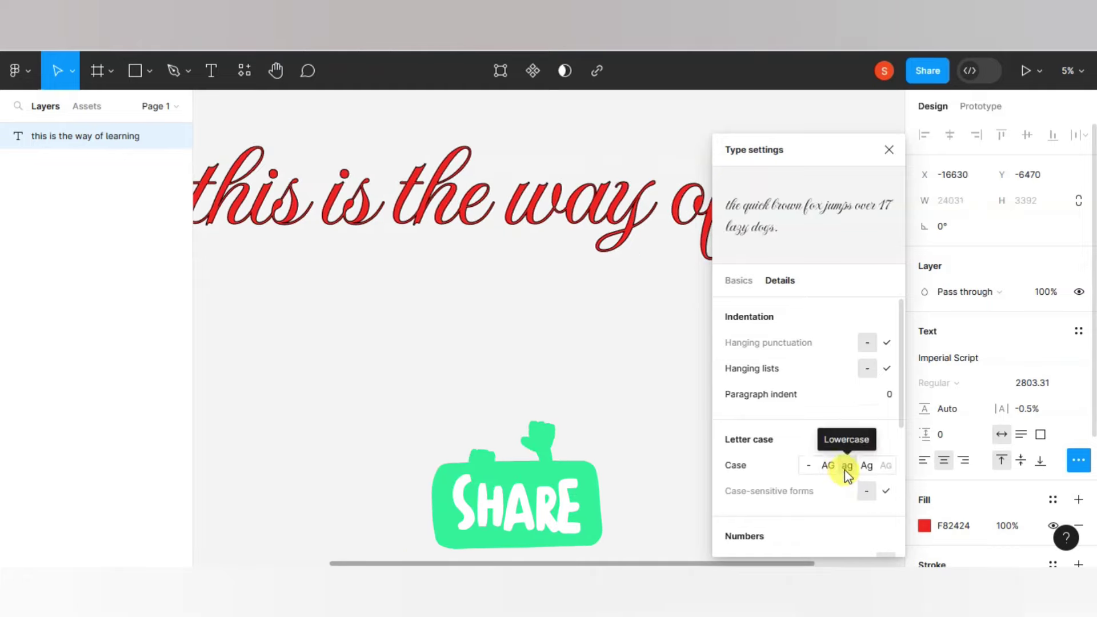
pyautogui.moveTo(900, 396); pyautogui.dragTo(903, 512)
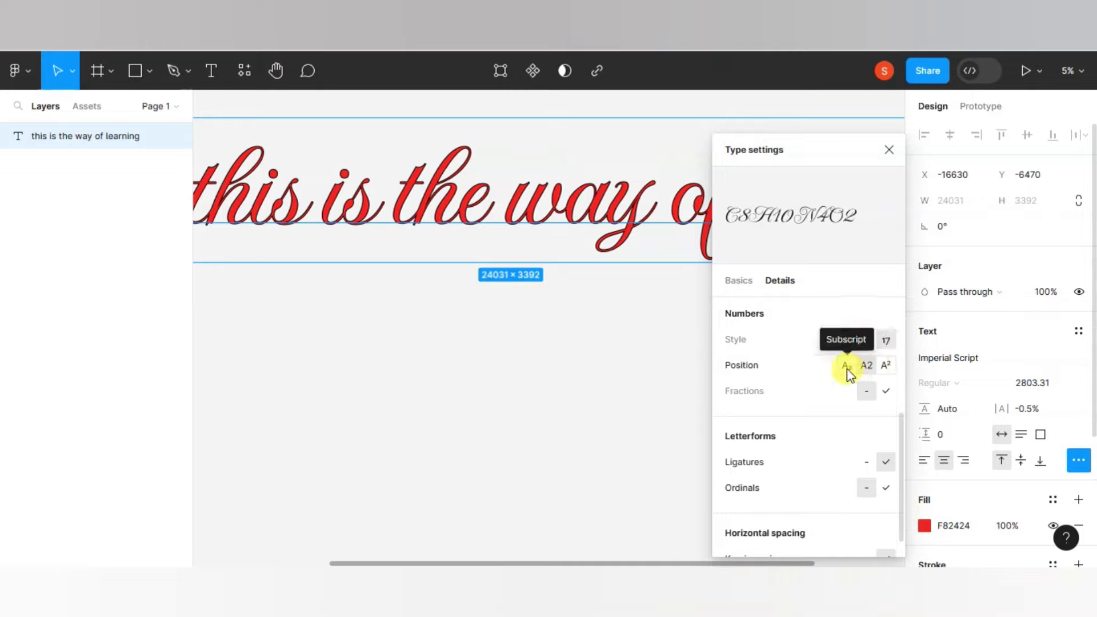
pyautogui.click(885, 343)
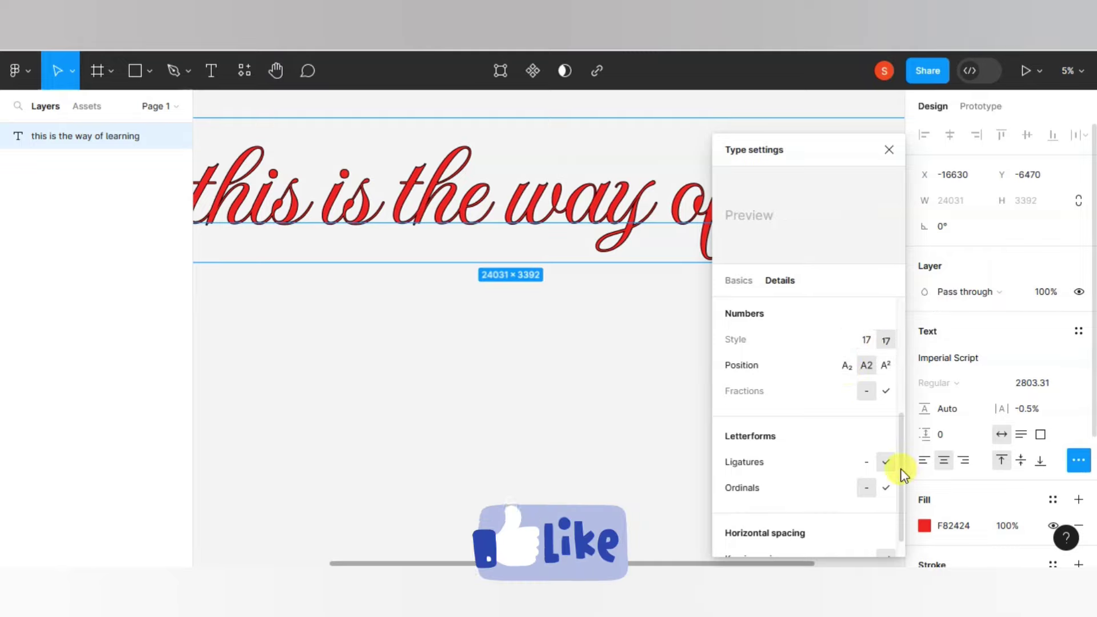
pyautogui.scroll(-1, 904, 508)
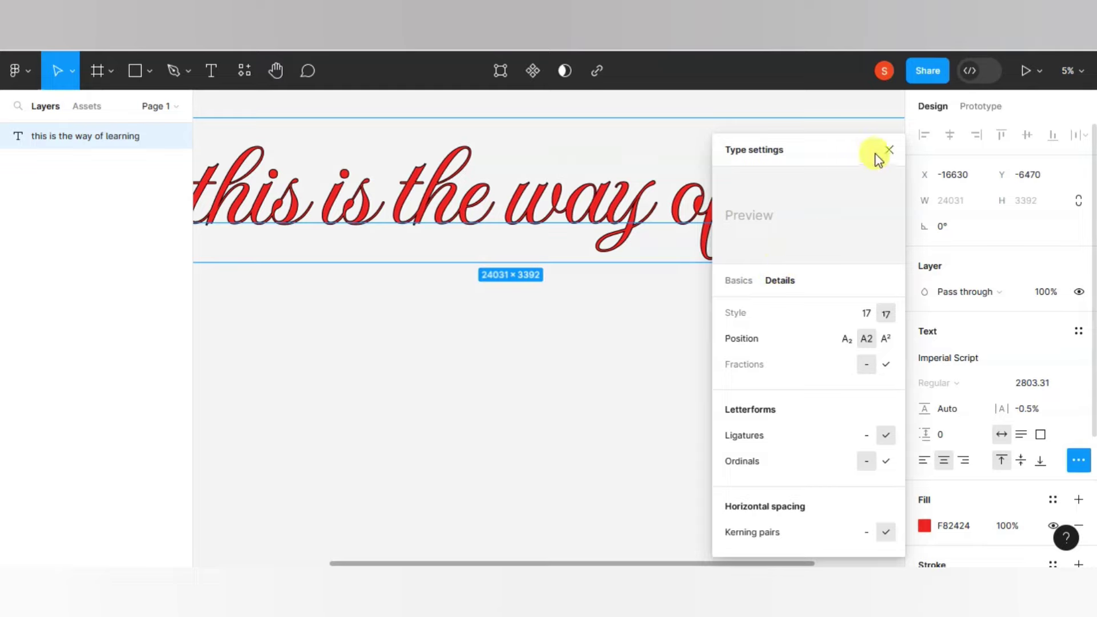
# Step: Close and reopen the Type settings, showing the Basics options
pyautogui.click(889, 151)
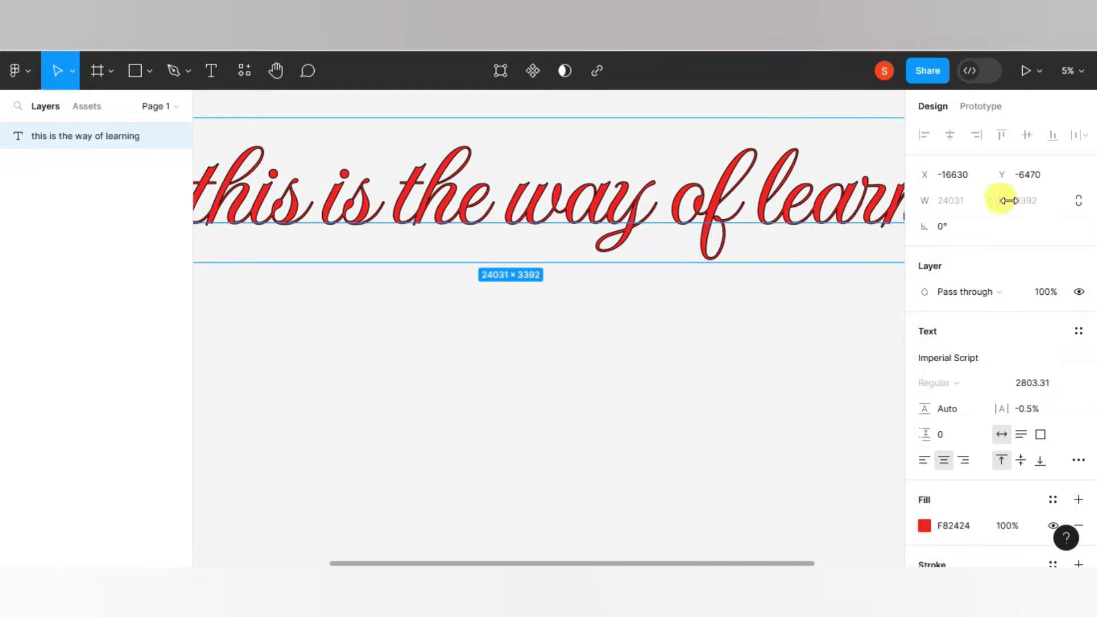
pyautogui.click(1079, 460)
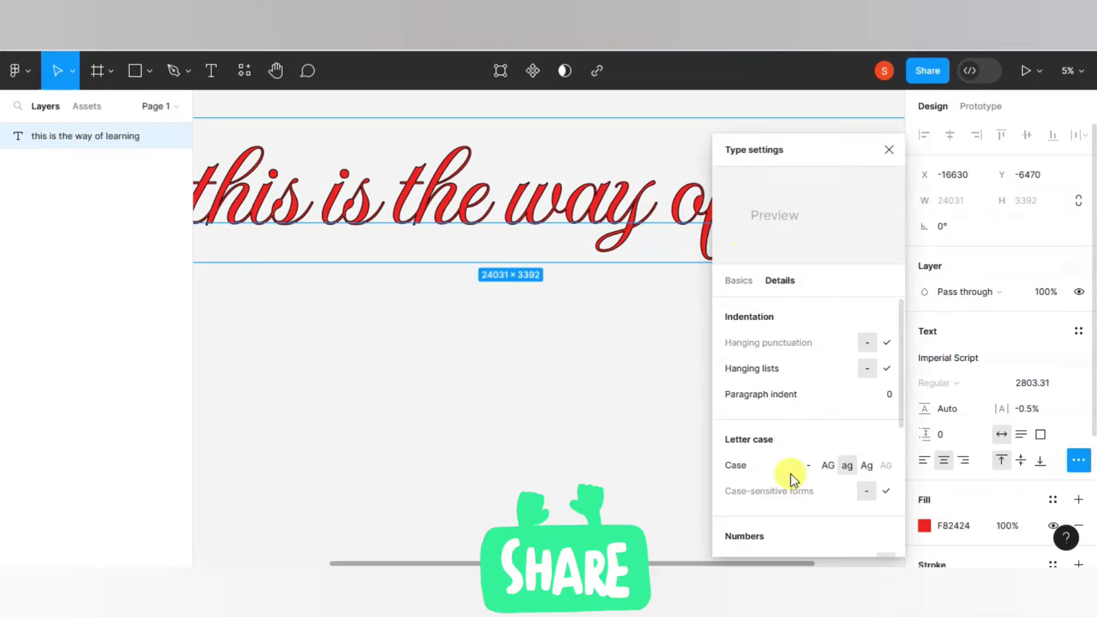
pyautogui.click(742, 288)
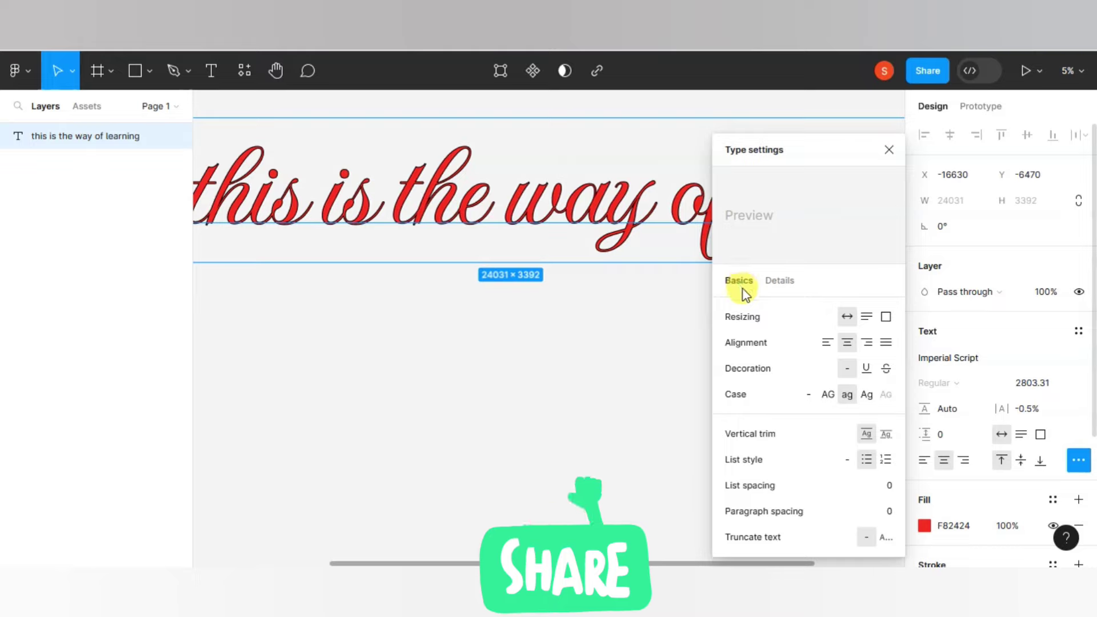